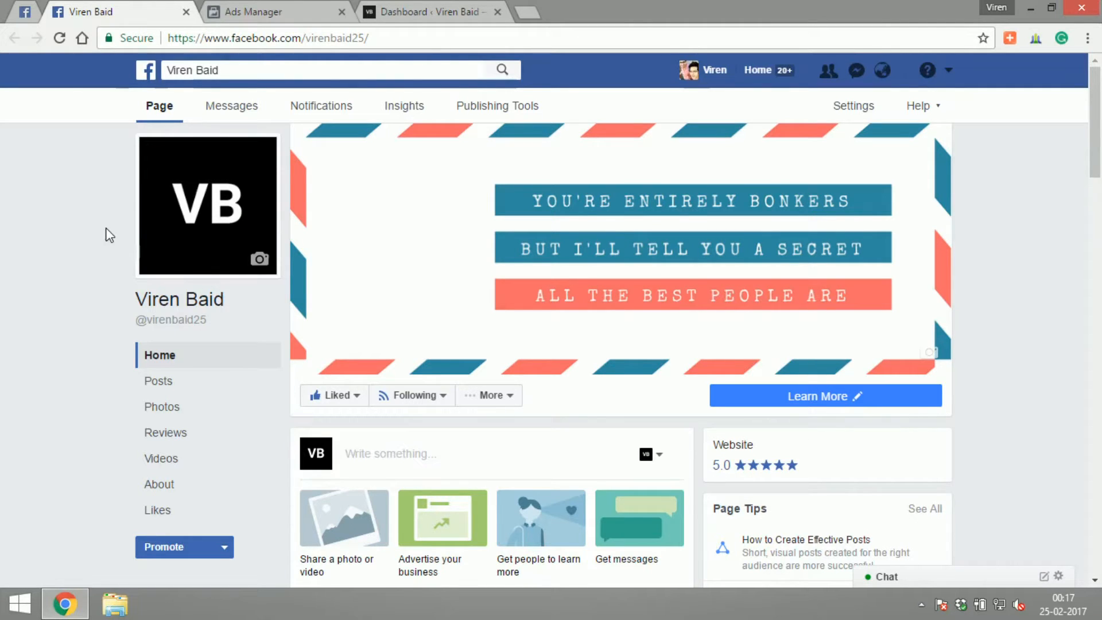
Step: Switch to Ads Manager, closing the Facebook business page, and open the Pixels page from all tools
left_click(238, 12)
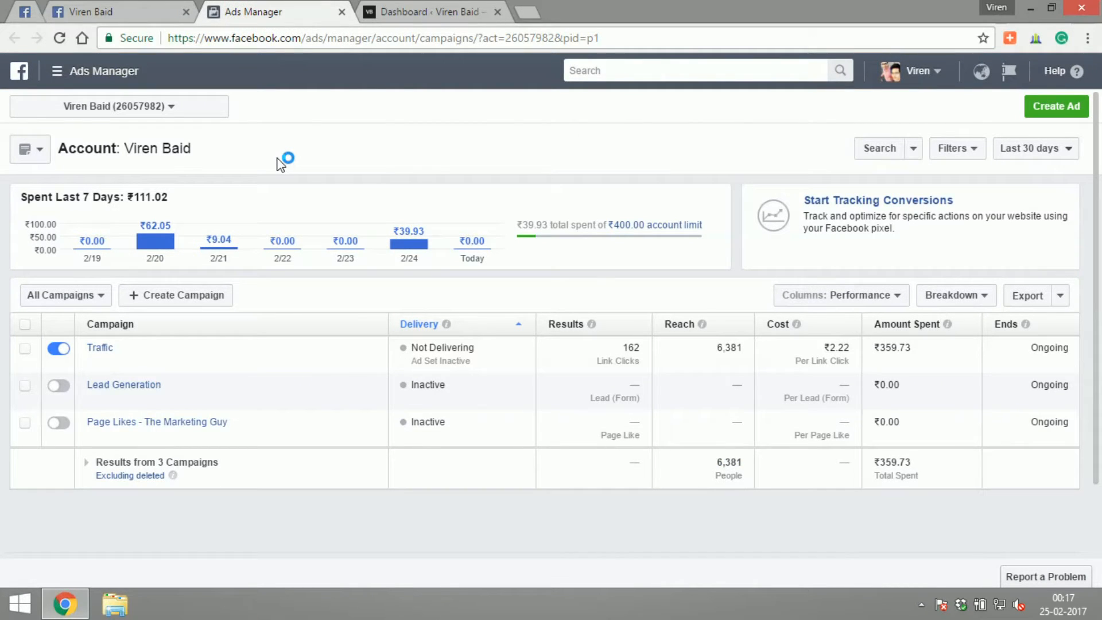
left_click(185, 11)
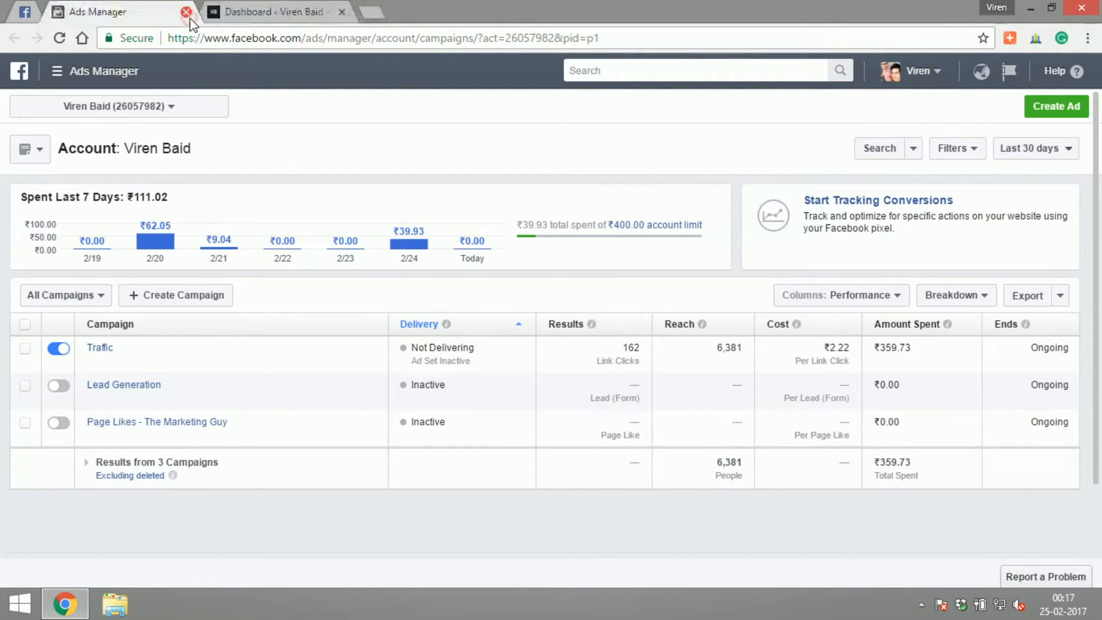
left_click(109, 77)
left_click(140, 353)
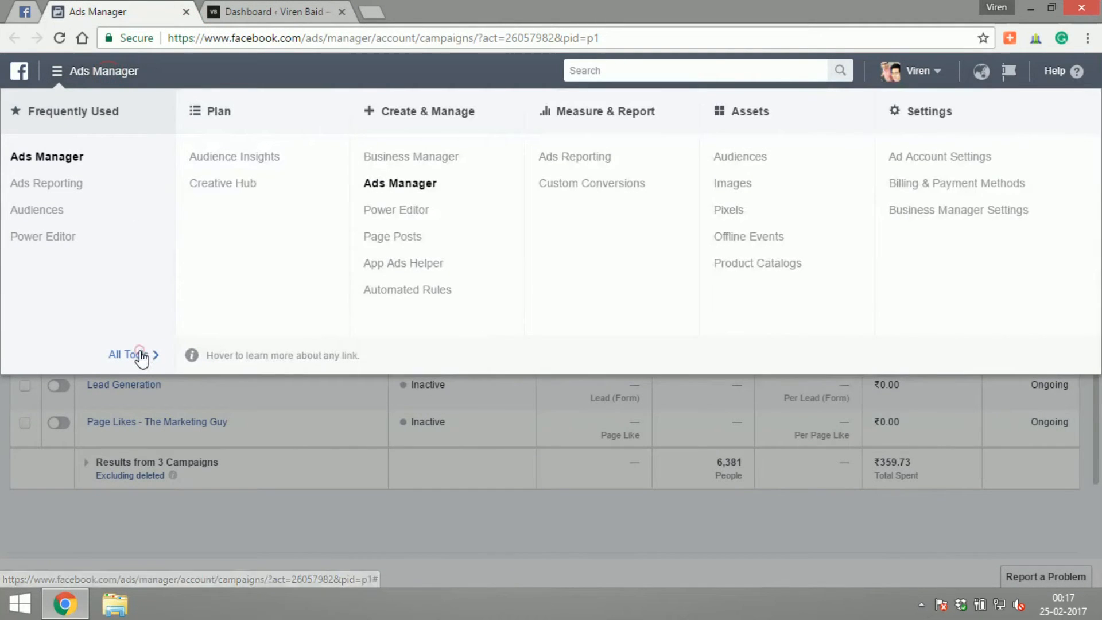
left_click(736, 217)
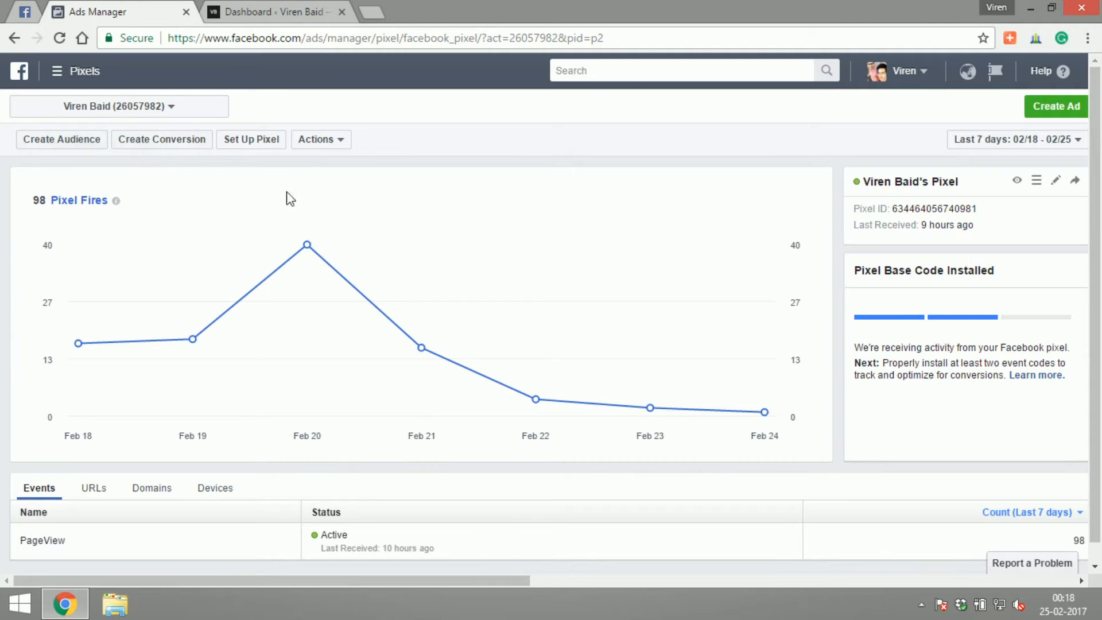
Step: Start setting up the pixel and view the integration and tag manager solutions, returning to the installation method choice
left_click(269, 154)
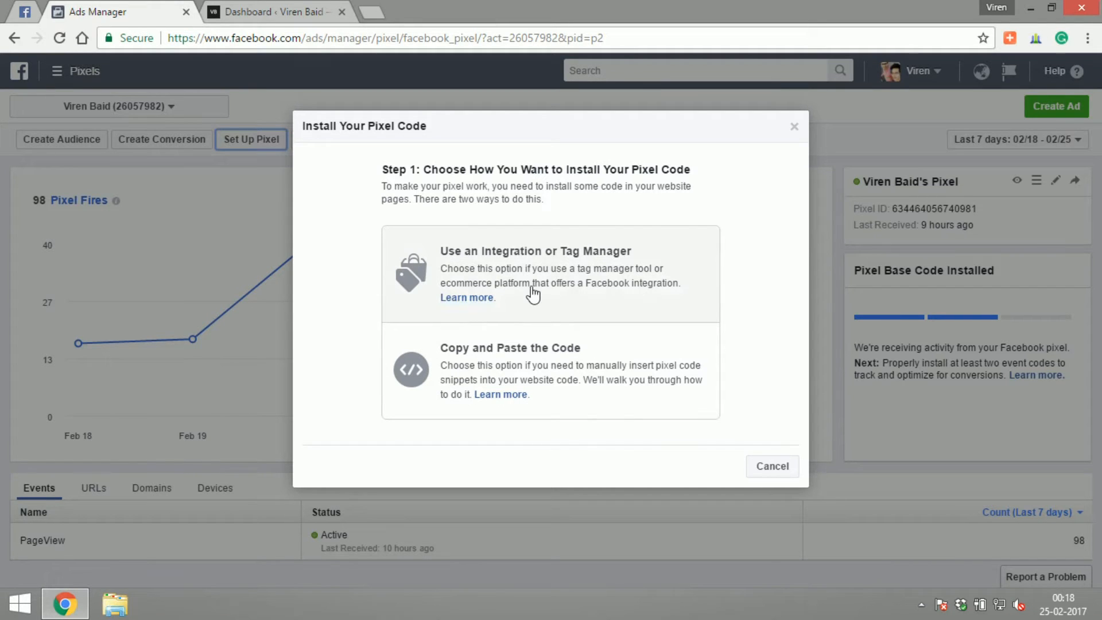
left_click(559, 291)
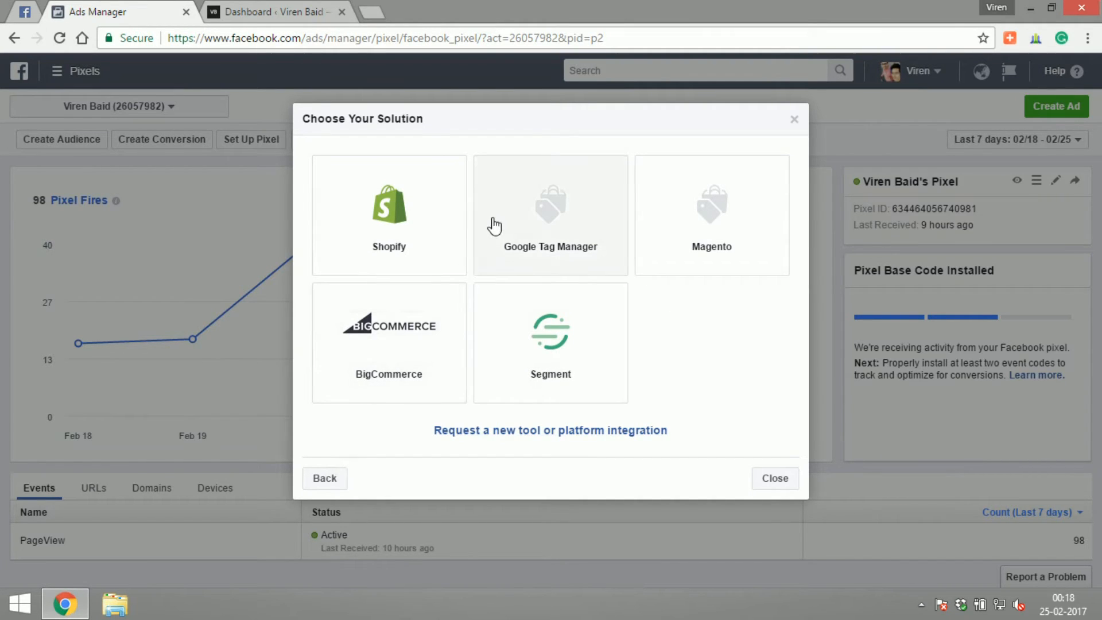
left_click(325, 479)
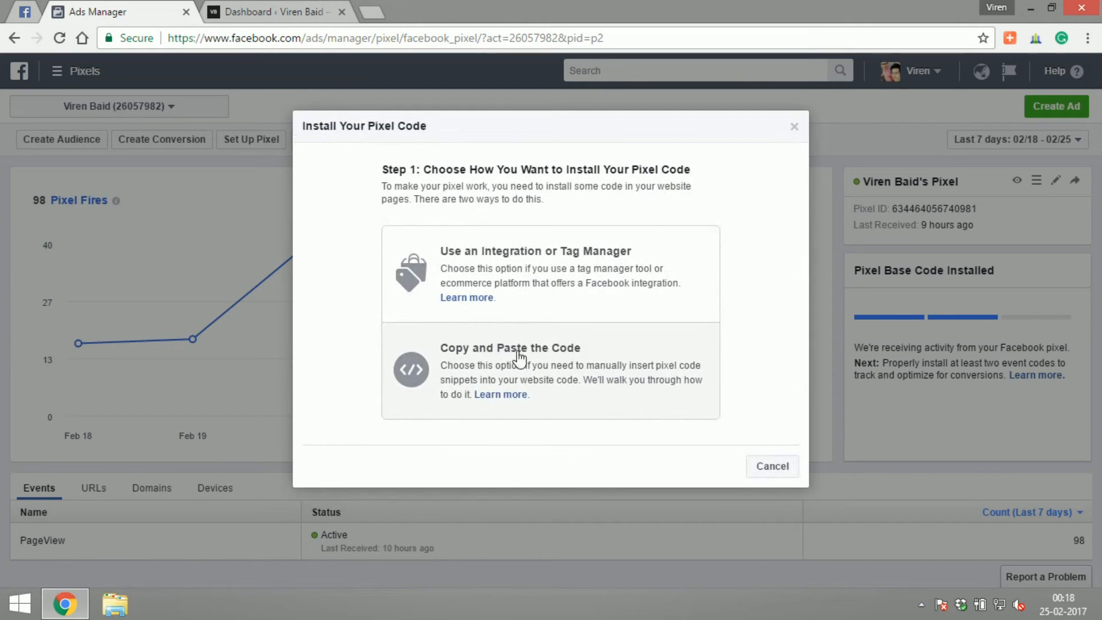
Step: Choose the Copy and Paste the Code installation method and copy the entire pixel base code to the clipboard
left_click(519, 357)
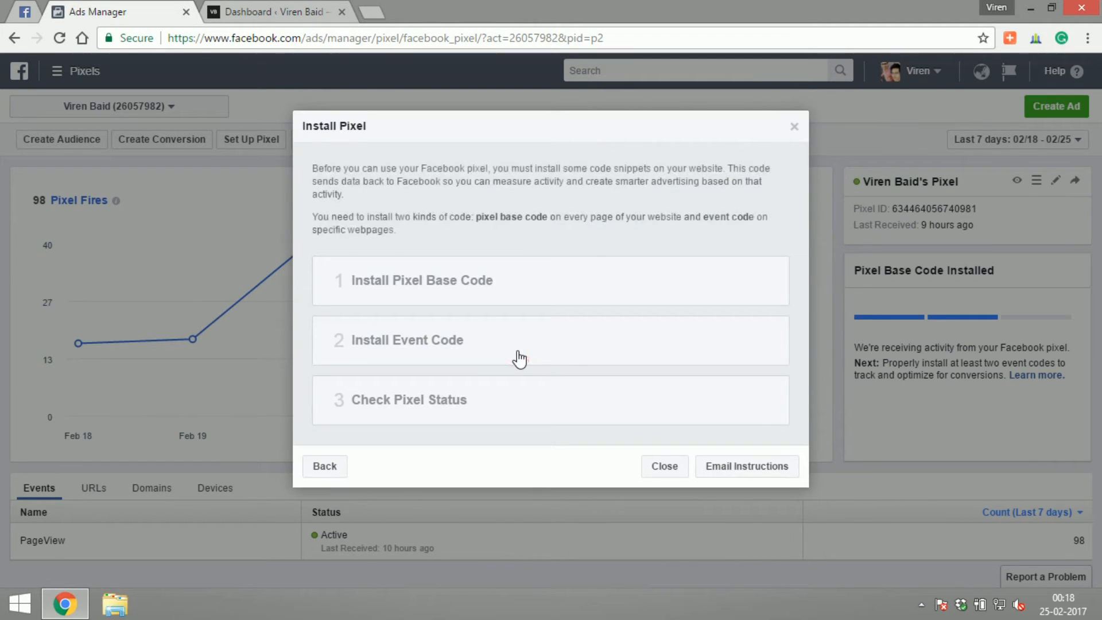
scroll(470, 287, "down", 4)
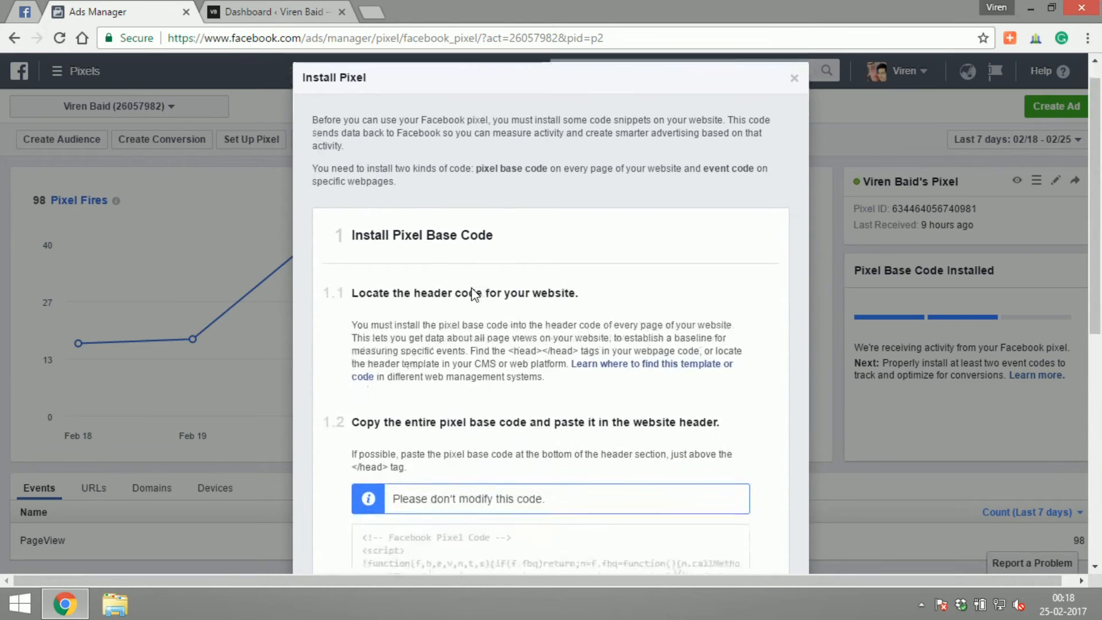
scroll(470, 288, "down", 1)
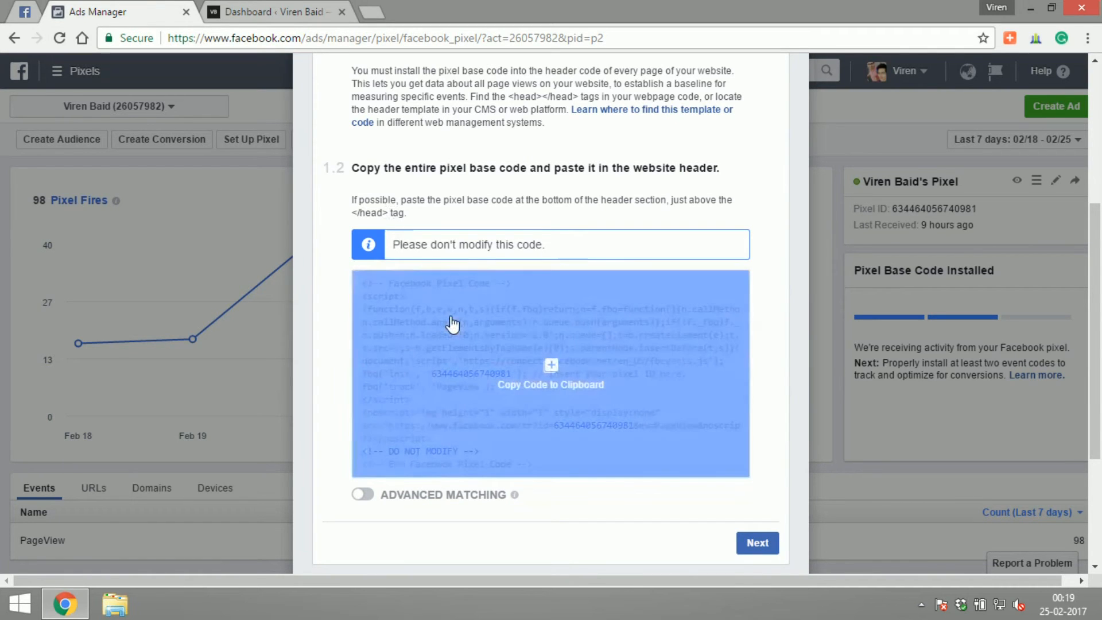
left_click(554, 382)
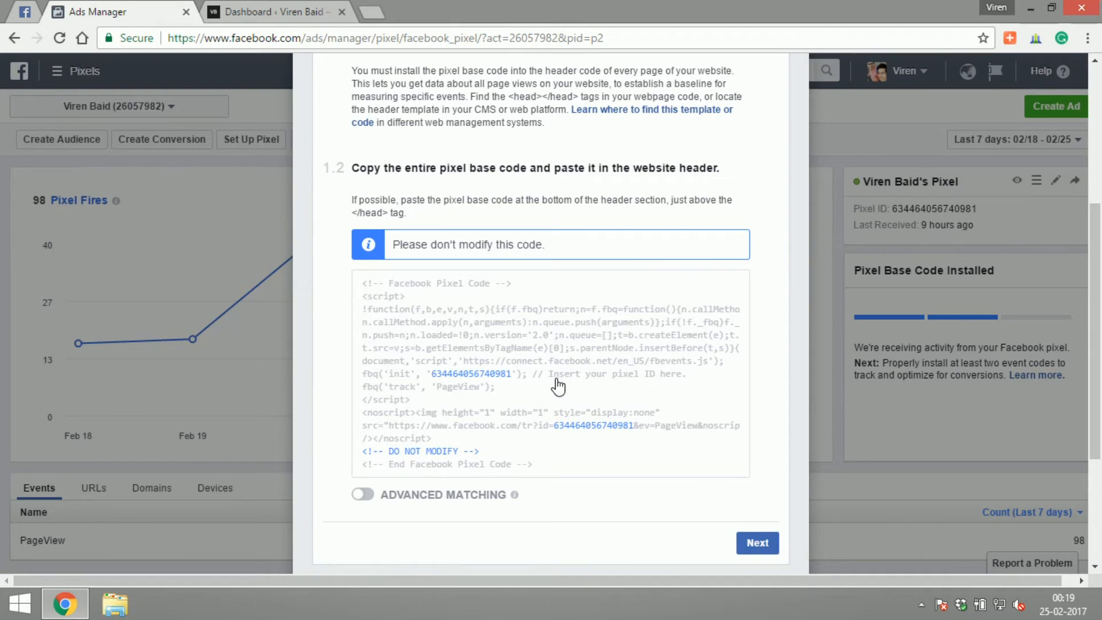
scroll(557, 382, "down", 2)
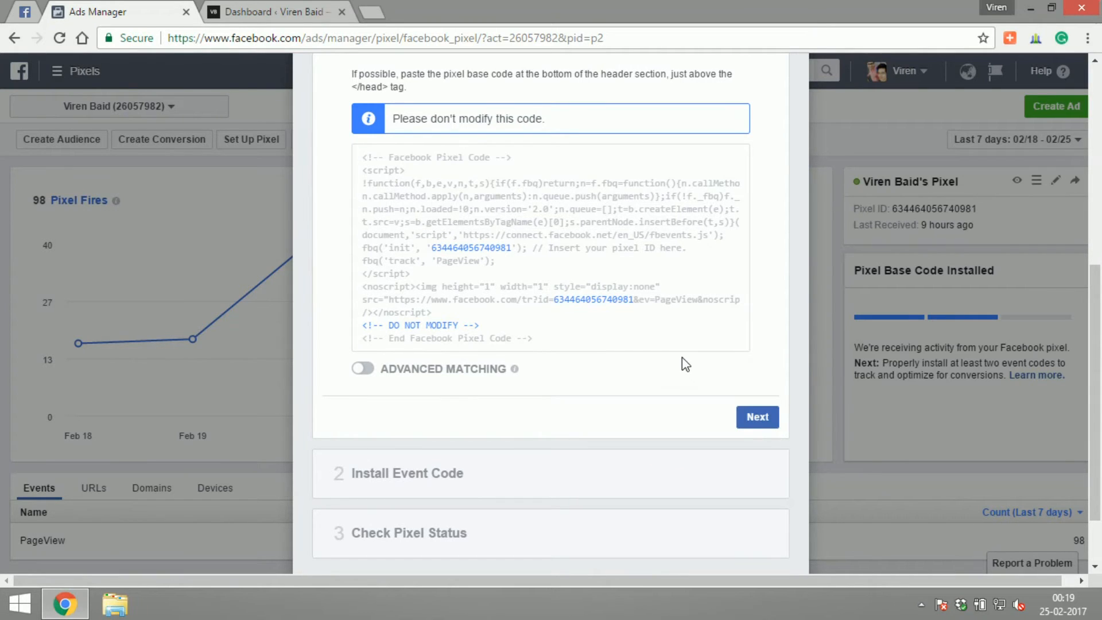
left_click_drag(1093, 349, 1092, 326)
mouse_move(542, 287)
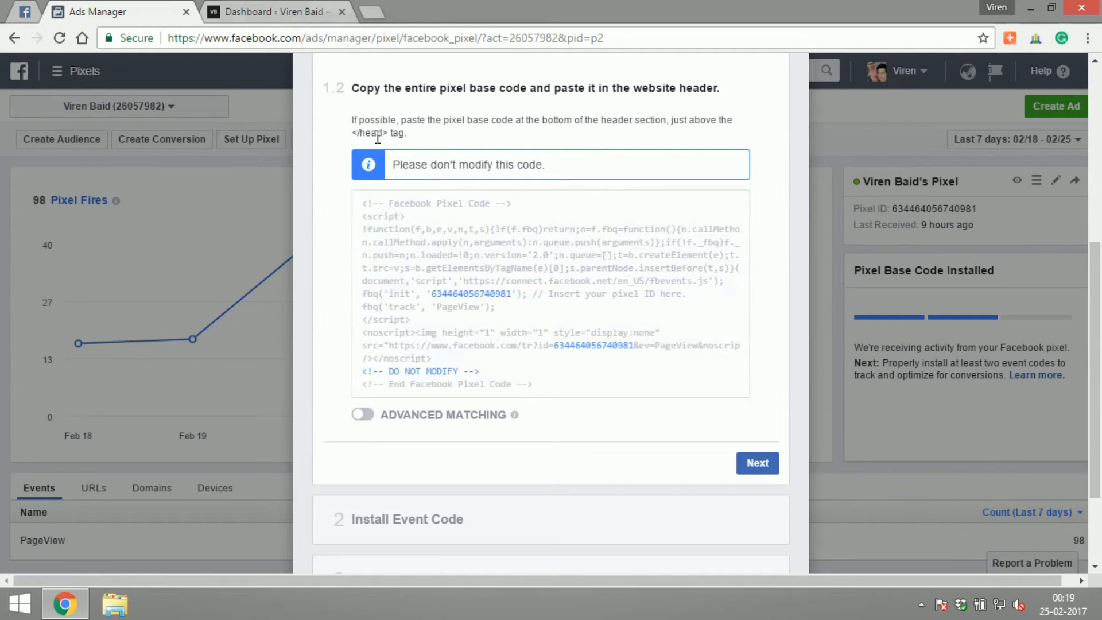
Step: Switch to the WordPress dashboard and open the Theme Header file (header.php) in the theme editor
left_click(225, 8)
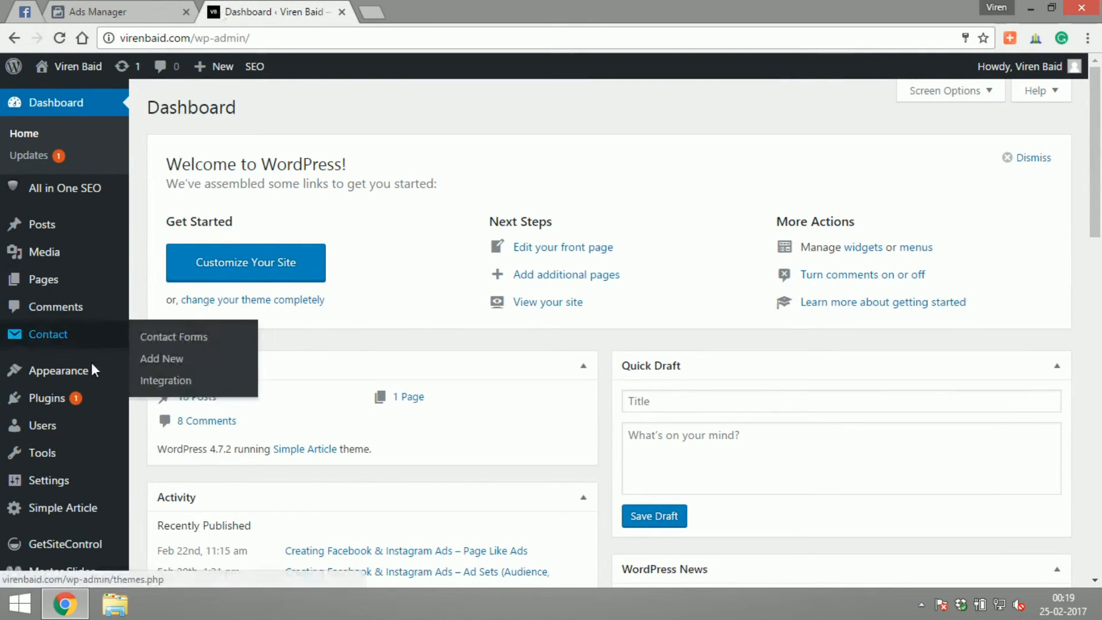
mouse_move(88, 373)
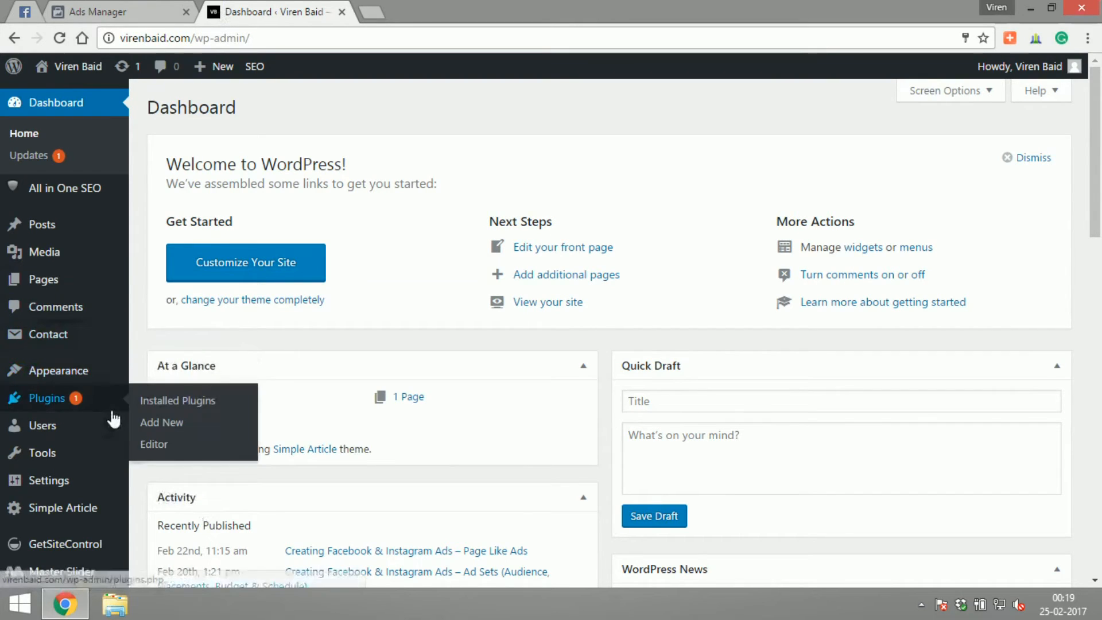
left_click(152, 480)
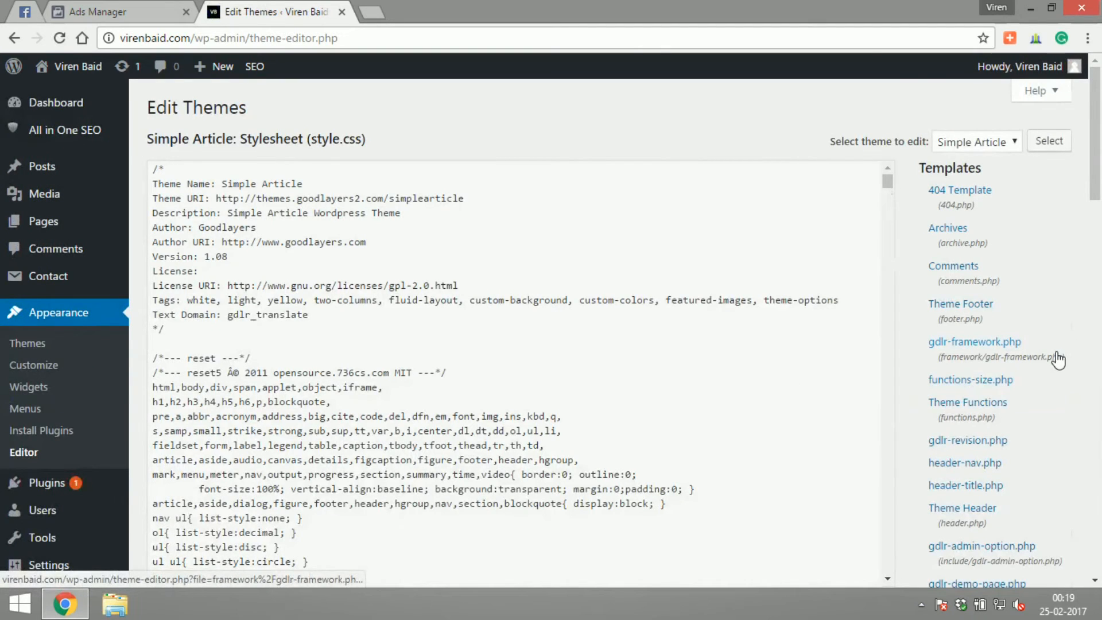
left_click(972, 522)
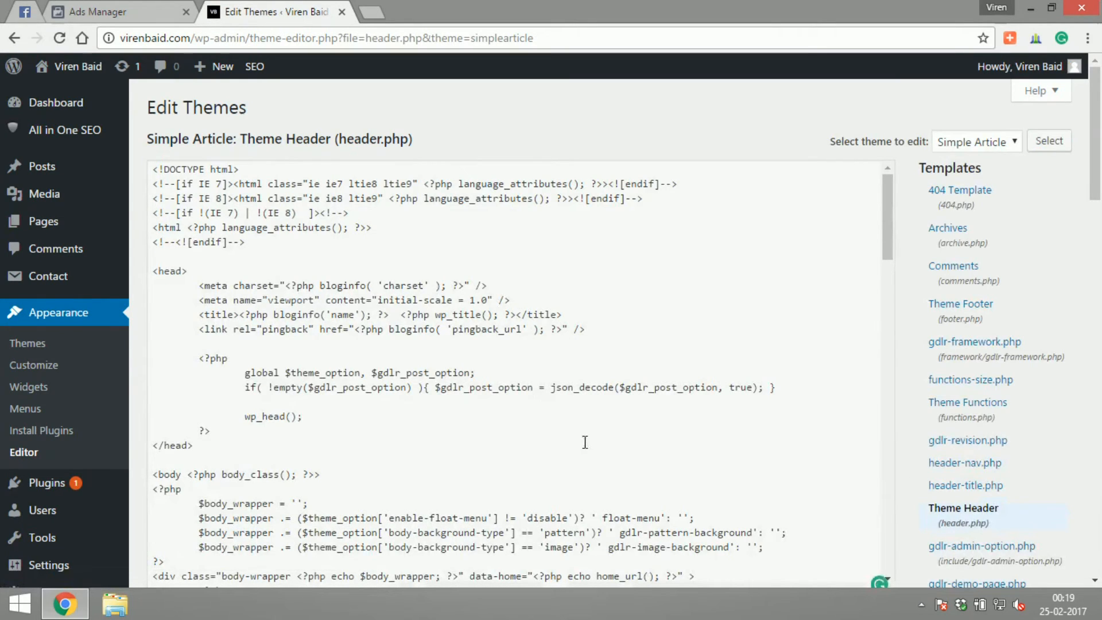
Step: Insert blank lines after the PHP block and paste the Facebook pixel base code just above the closing </head> tag
left_click(223, 434)
key("Return")
key("Return")
key("Return")
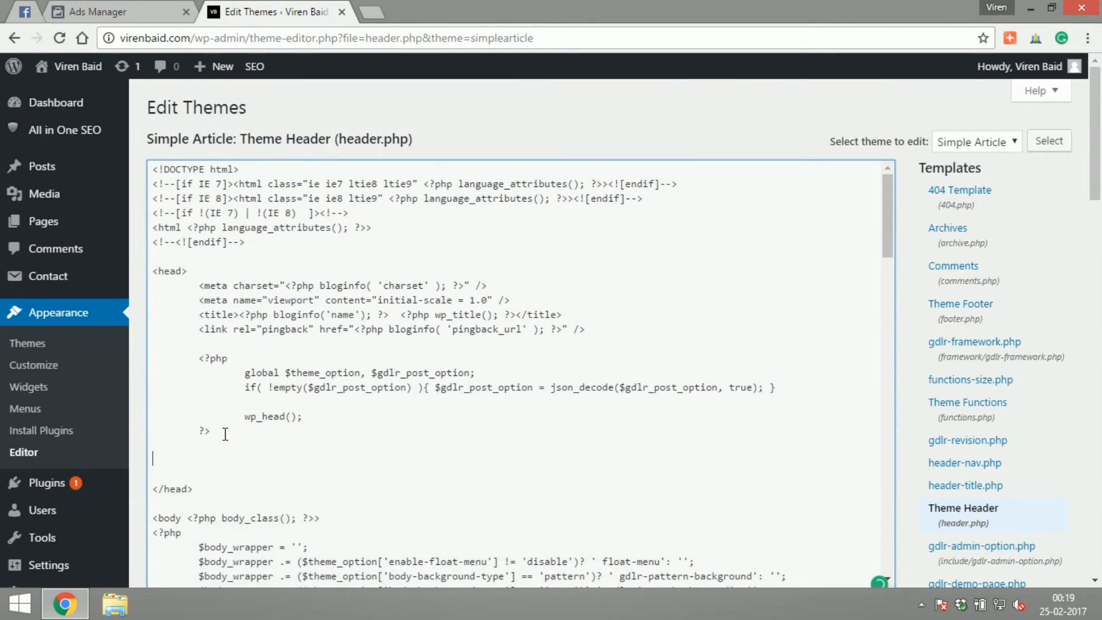
key("ctrl+v")
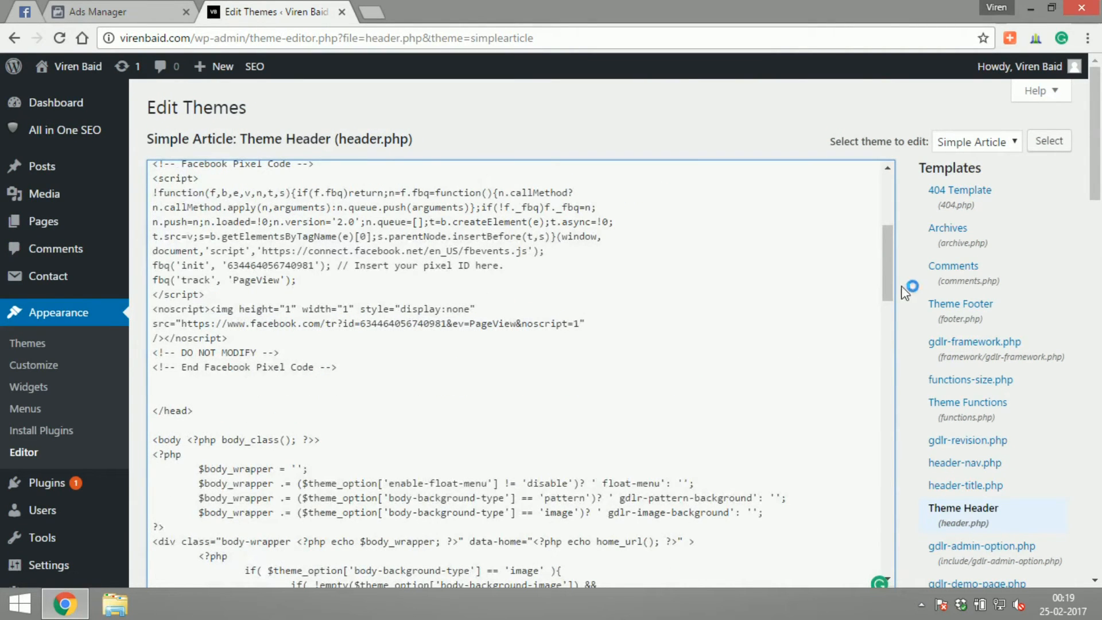
left_click_drag(884, 280, 889, 266)
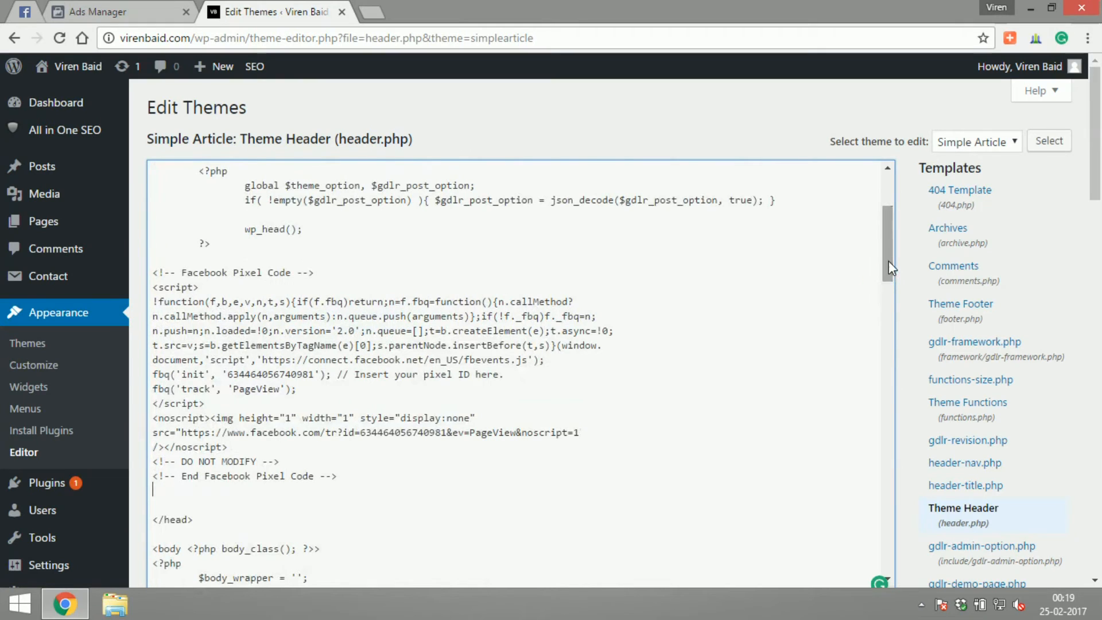
Step: Save the updated header.php file and close the WordPress site to return to the pixel setup
left_click_drag(1100, 122, 1099, 222)
left_click(201, 266)
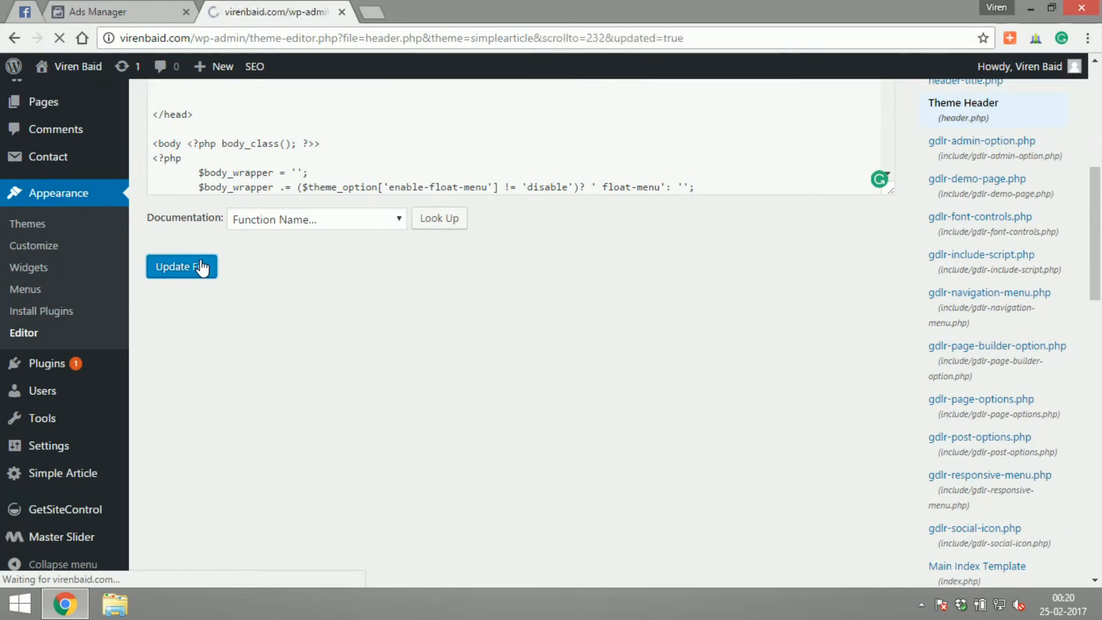
left_click(342, 12)
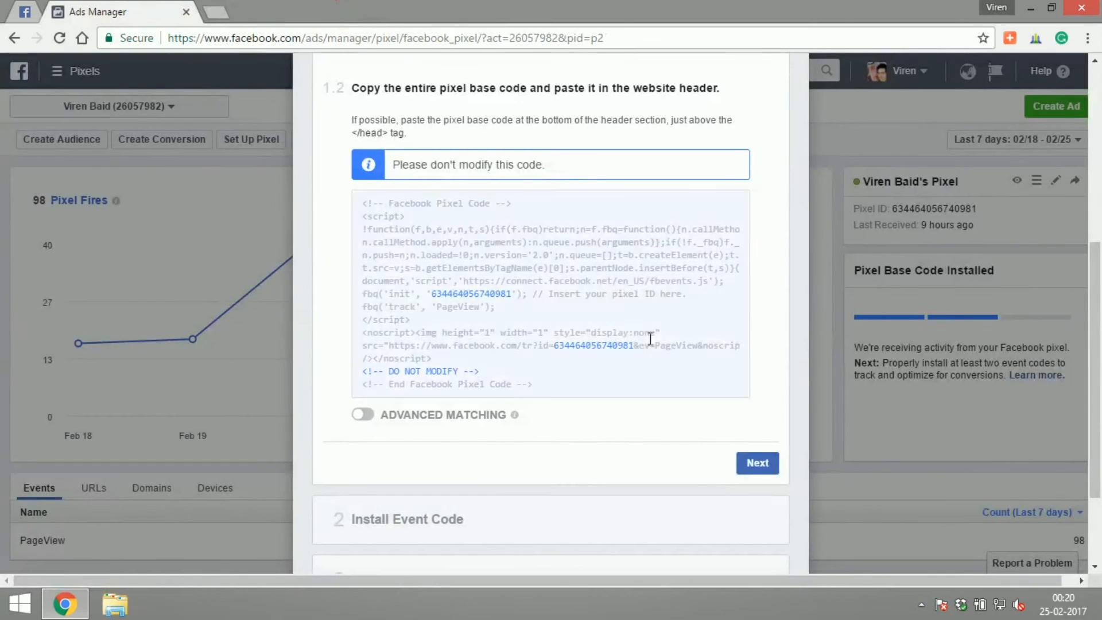
Step: Review the Install Event Code and Check Pixel Status instructions, then close the pixel setup
left_click(763, 466)
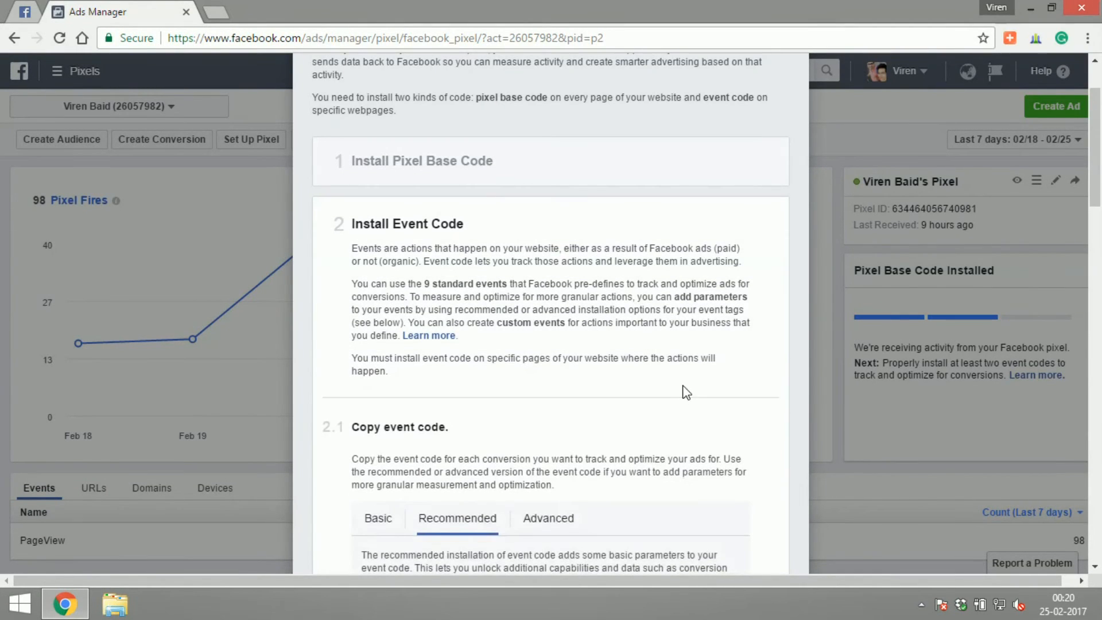
scroll(685, 394, "down", 4)
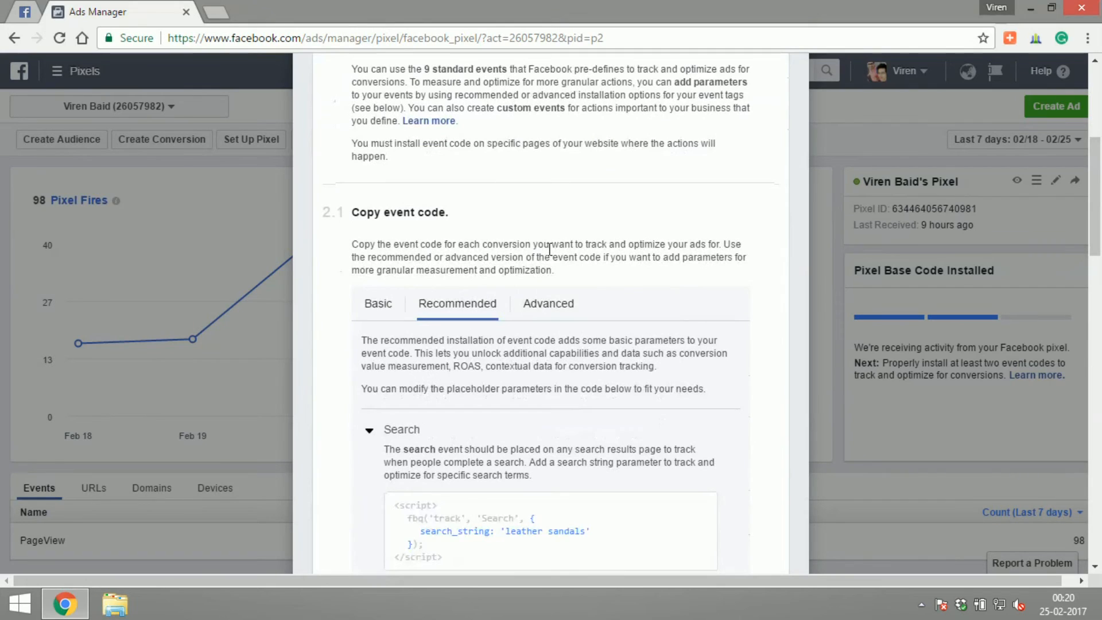
scroll(550, 249, "down", 4)
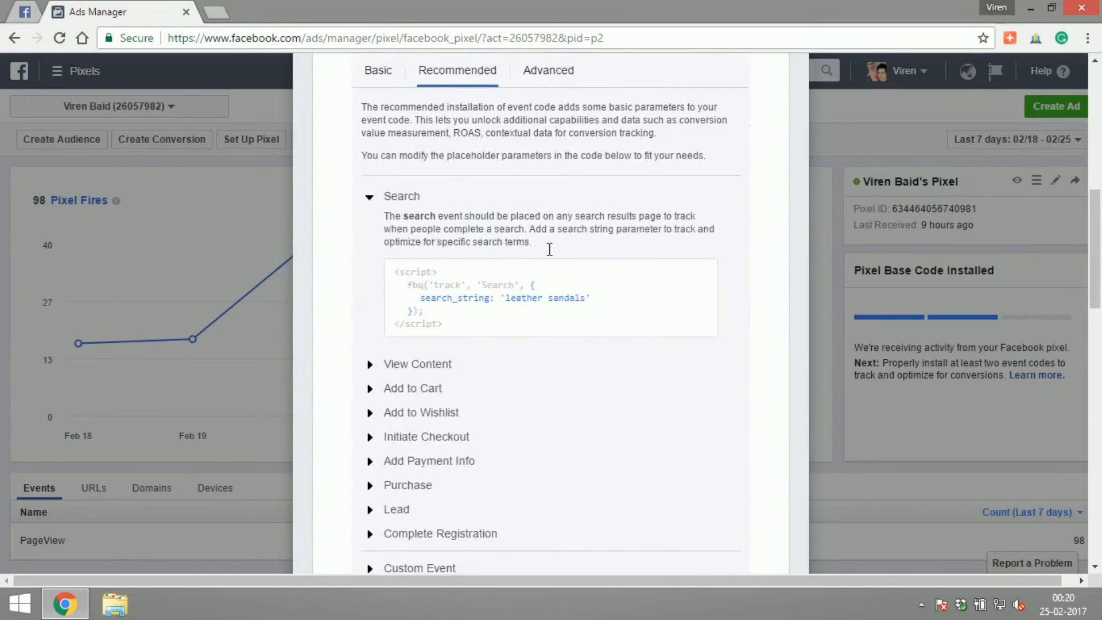
left_click(369, 199)
scroll(350, 340, "down", 3)
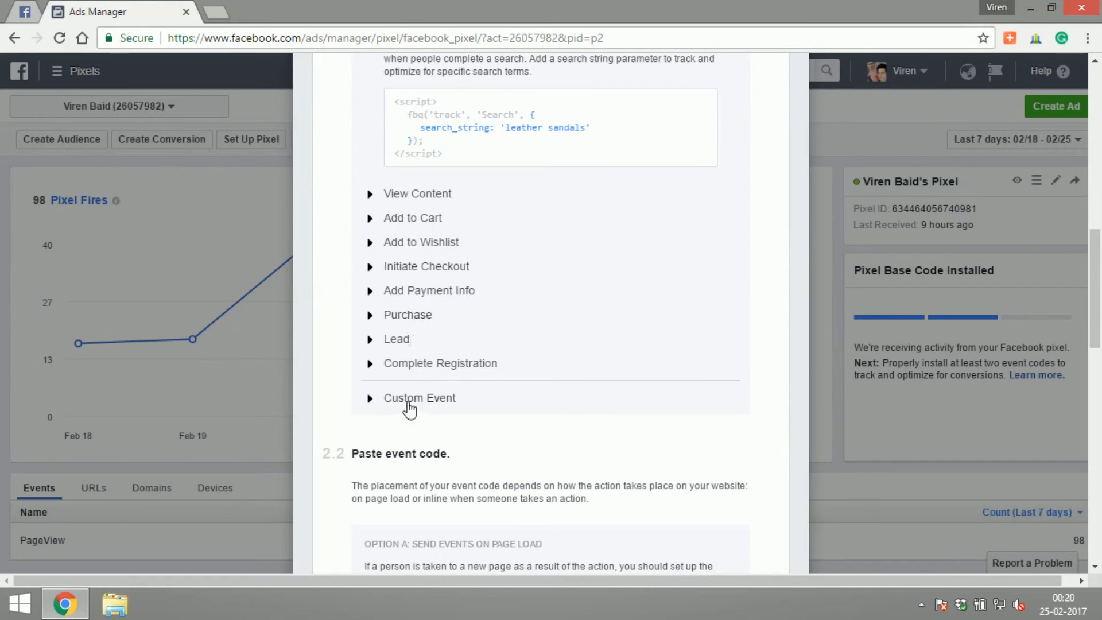
scroll(409, 408, "down", 12)
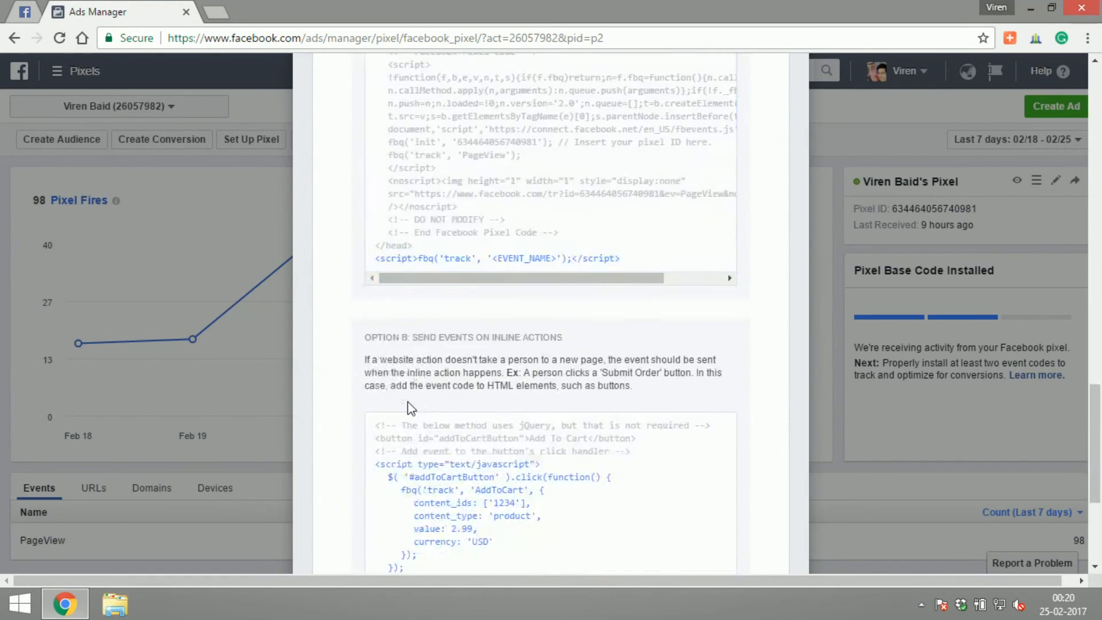
scroll(409, 409, "down", 5)
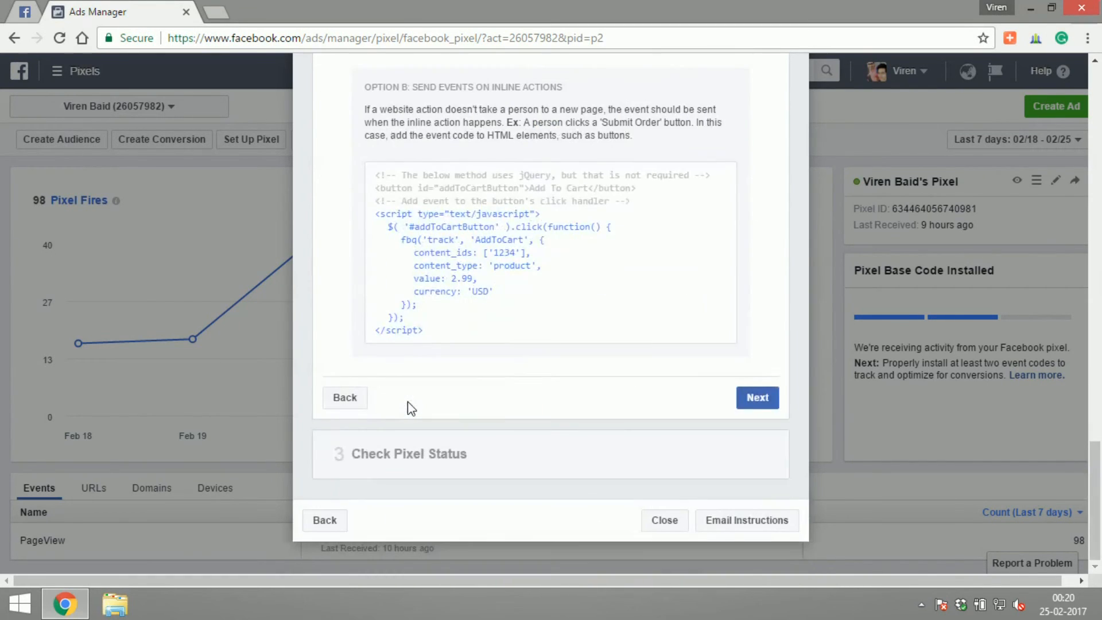
left_click(751, 409)
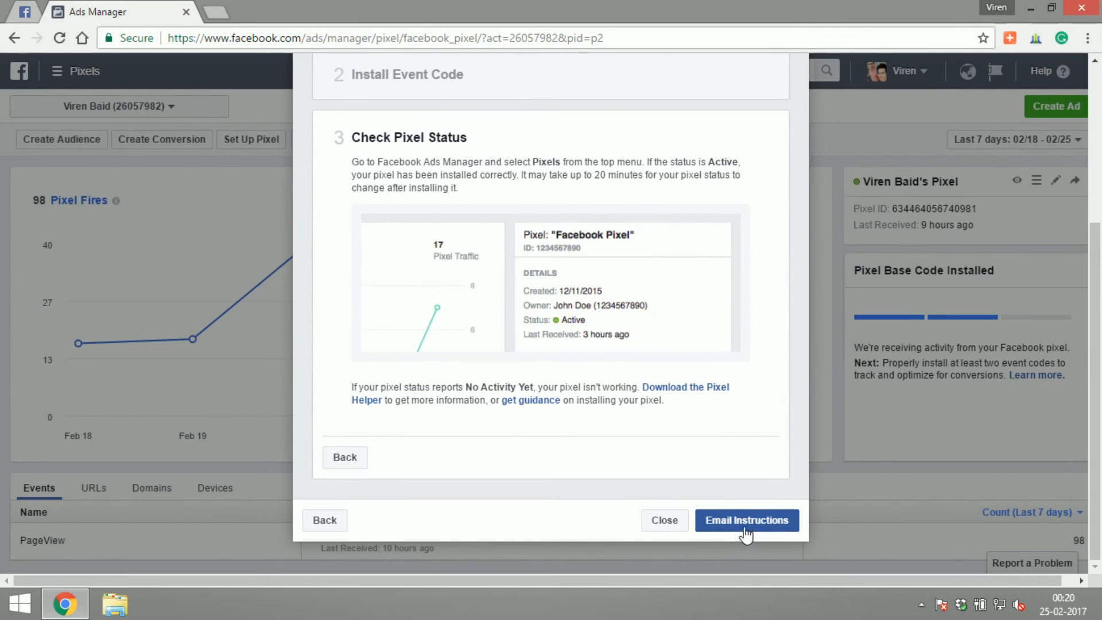
left_click(666, 520)
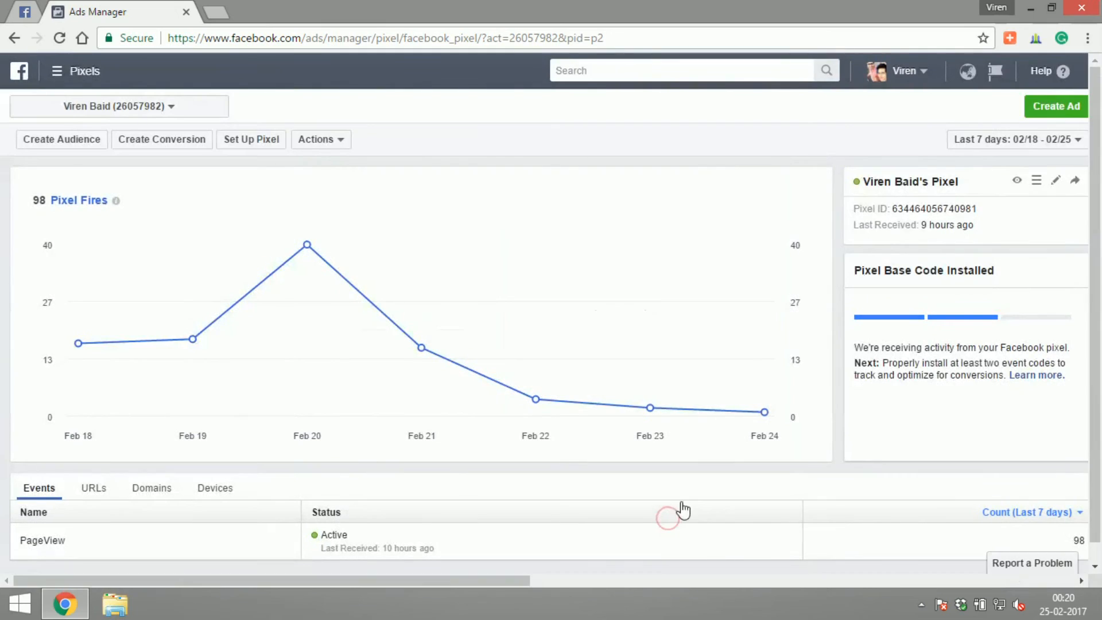
Step: Open the pixel's name for editing and accept the existing name
triple_click(860, 184)
left_click(897, 198)
left_click(1055, 183)
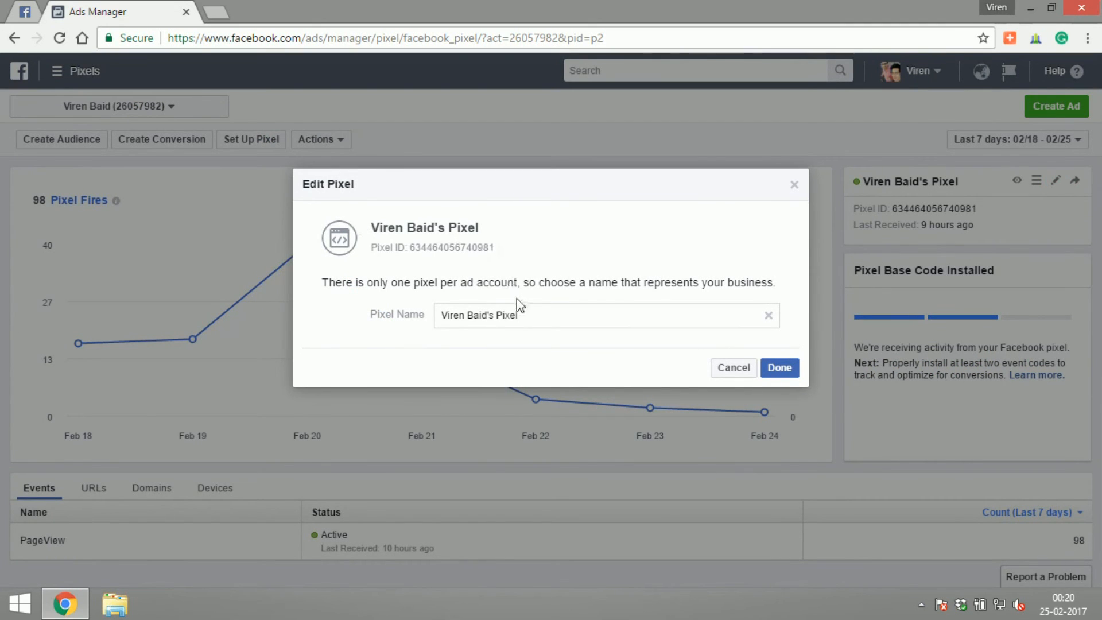
left_click(779, 369)
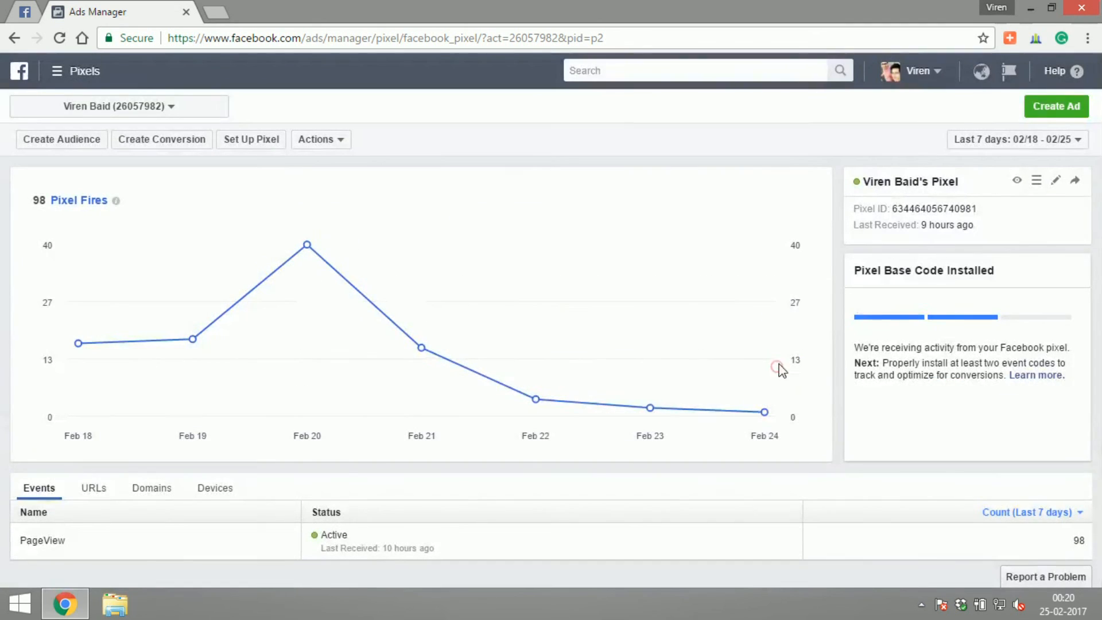